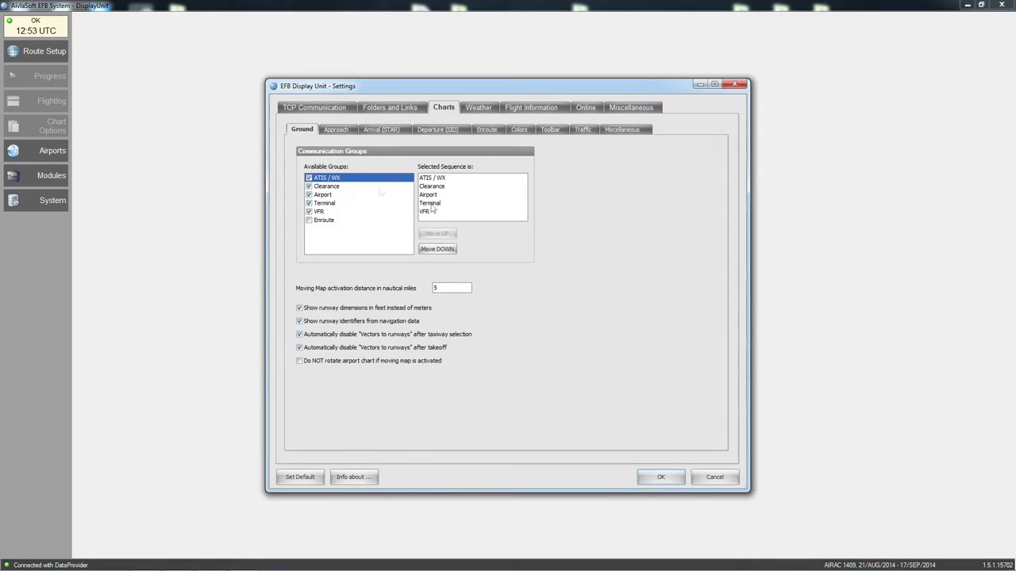
# - Step through the Approach, Arrival (STAR), Departure (SID) and Enroute chart settings
pyautogui.click(330, 132)
pyautogui.click(377, 132)
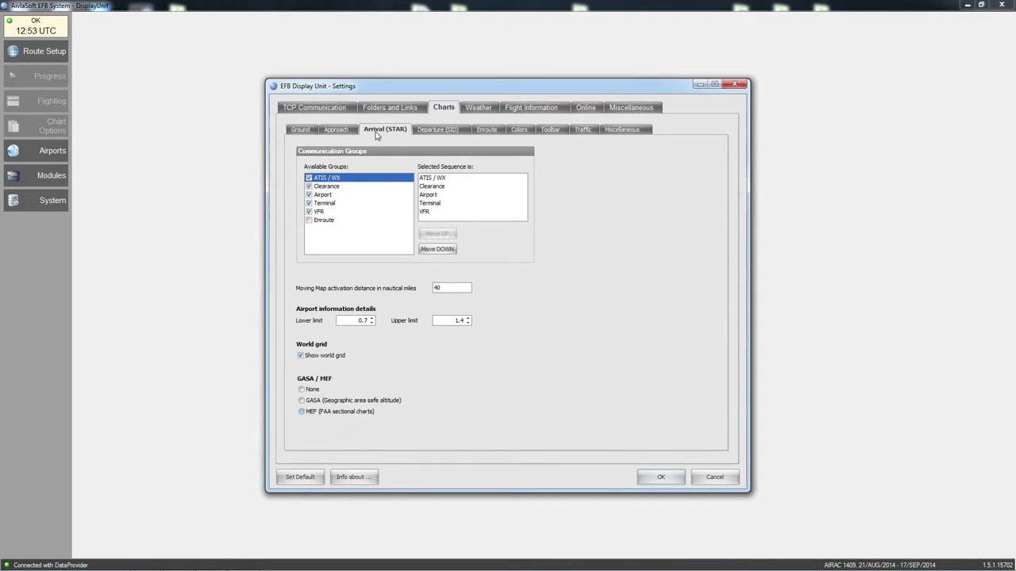
pyautogui.click(443, 133)
pyautogui.click(490, 131)
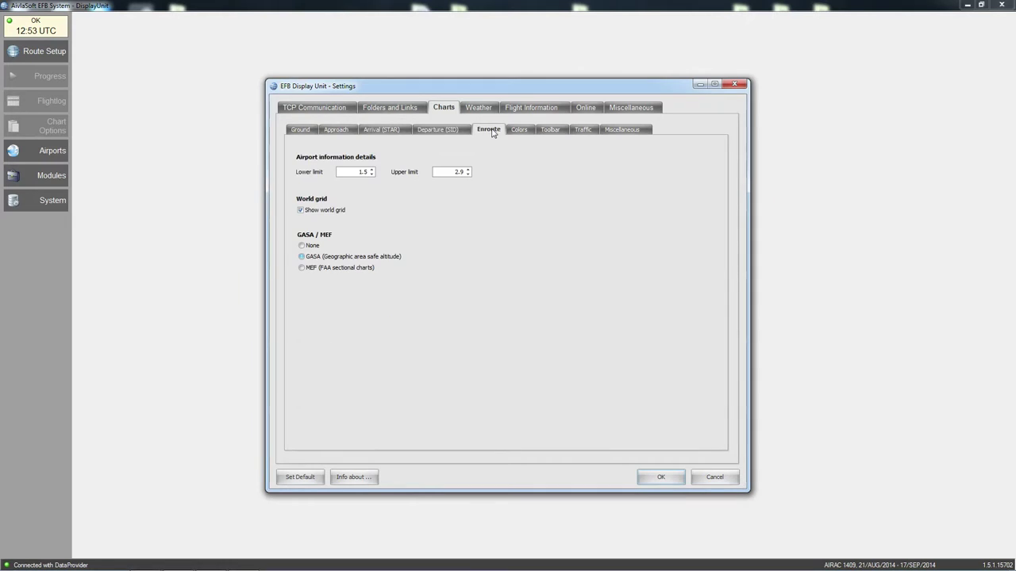
# - Go back through Arrival and Approach to the Ground chart settings, comparing with Approach
pyautogui.click(439, 132)
pyautogui.click(386, 133)
pyautogui.click(341, 131)
pyautogui.click(300, 130)
pyautogui.click(377, 134)
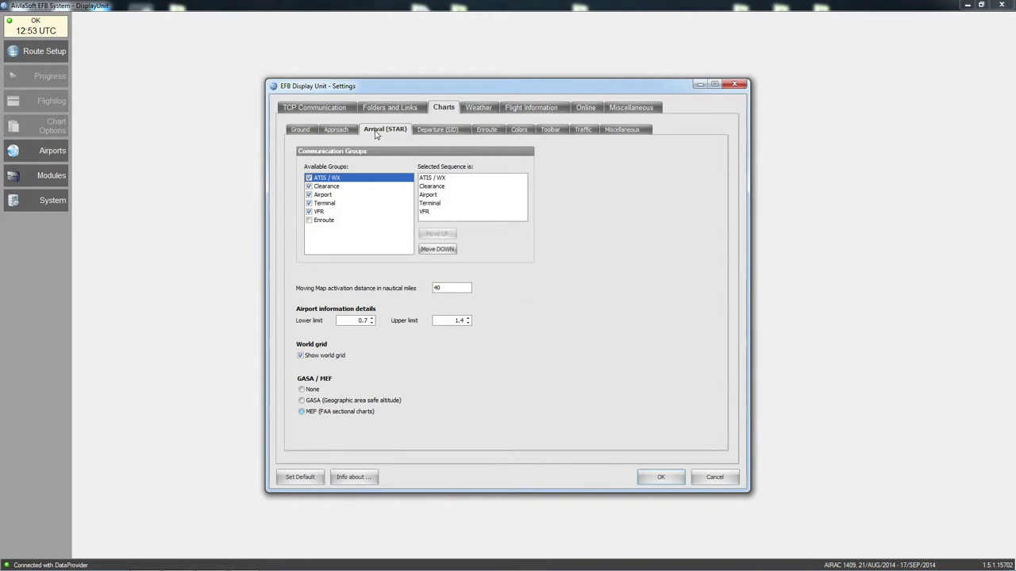
pyautogui.click(336, 131)
pyautogui.click(301, 130)
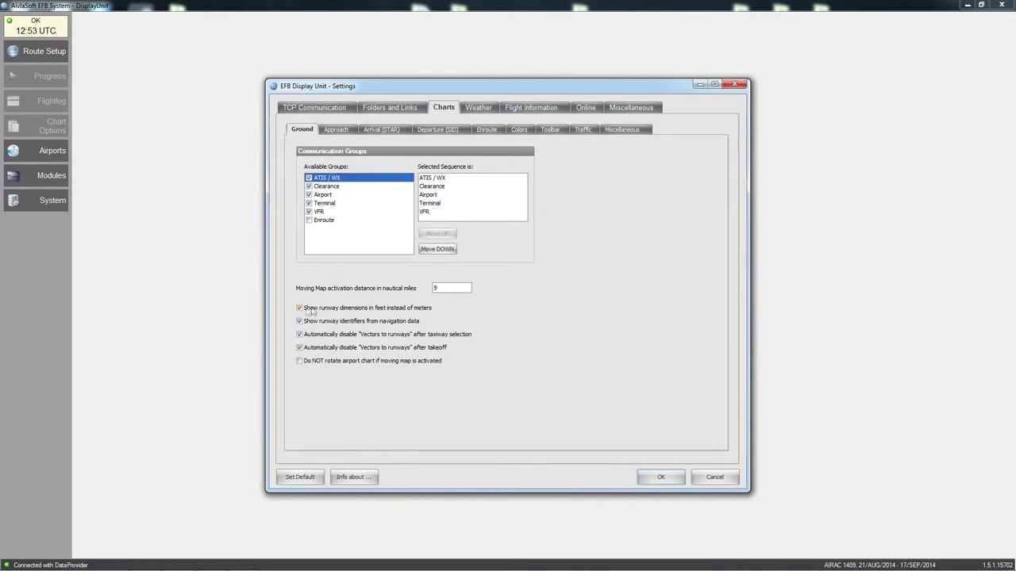
pyautogui.click(338, 133)
pyautogui.click(306, 131)
# - Revisit Arrival, Approach and Ground, then advance through Departure to the Enroute options
pyautogui.click(337, 132)
pyautogui.click(383, 130)
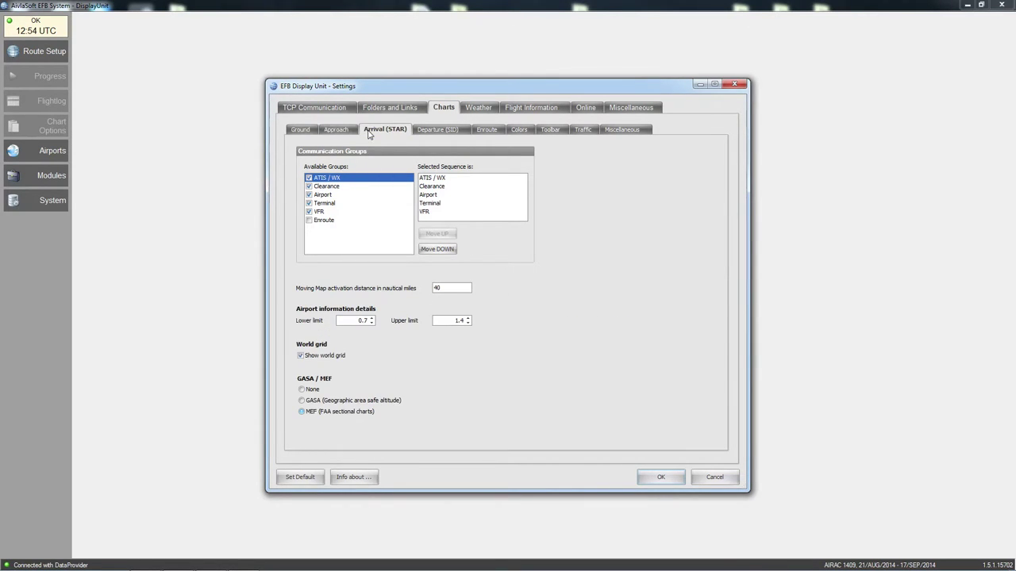
pyautogui.click(341, 133)
pyautogui.click(303, 131)
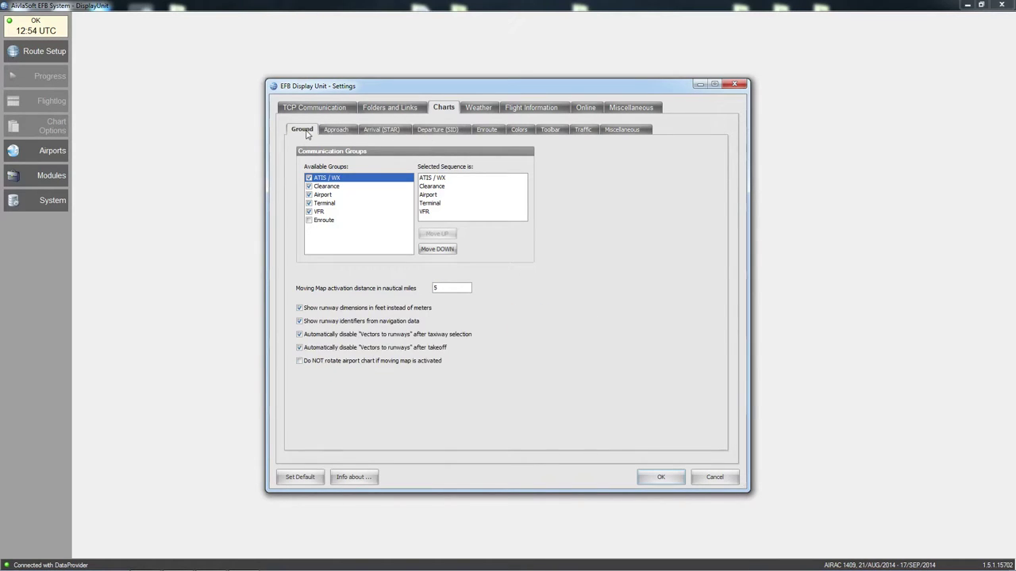
pyautogui.click(343, 134)
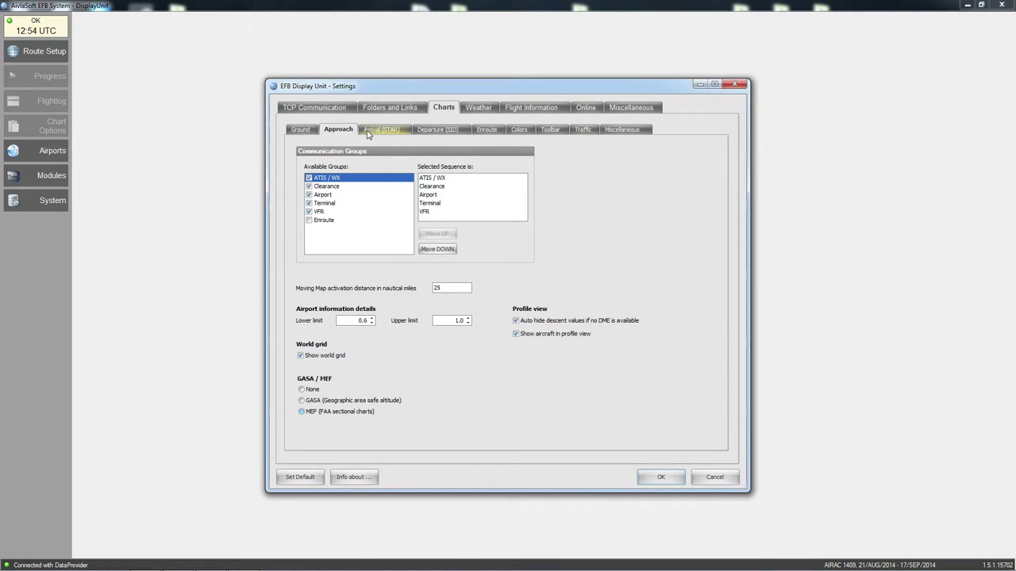
pyautogui.click(367, 133)
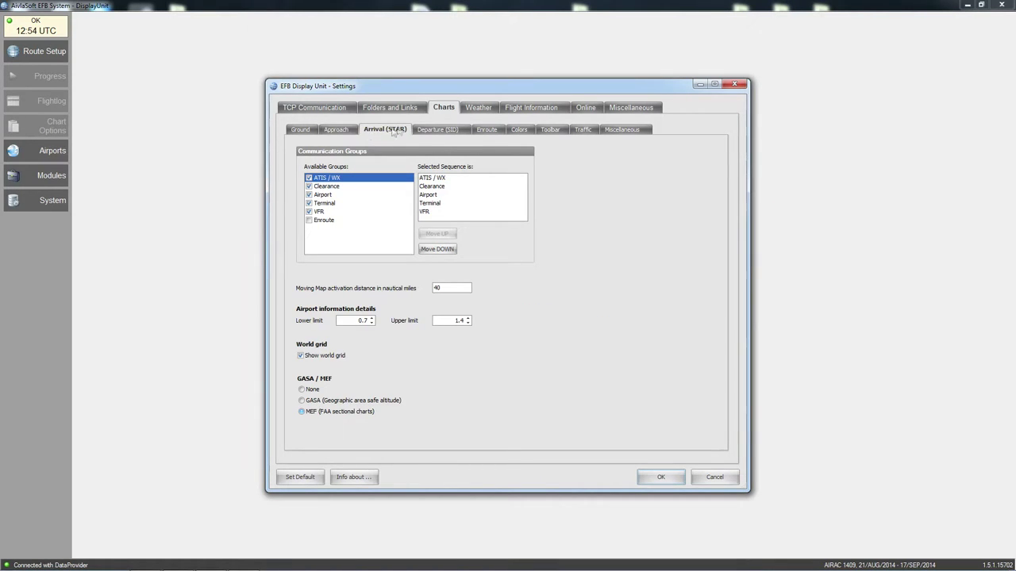
pyautogui.click(441, 134)
pyautogui.click(487, 133)
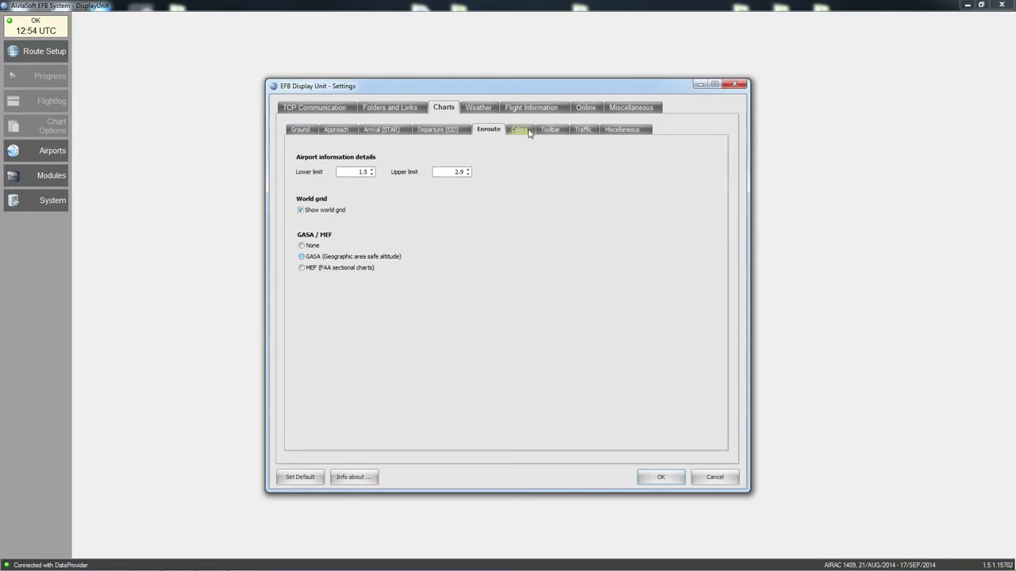
# - Show the chart Colors settings, then move on to the chart Toolbar settings
pyautogui.click(524, 133)
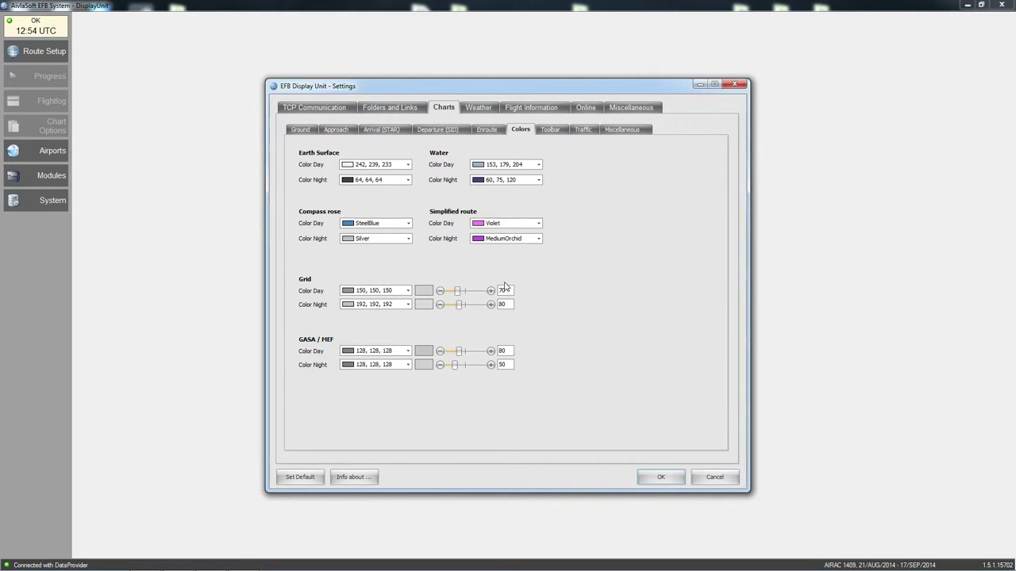
pyautogui.click(554, 131)
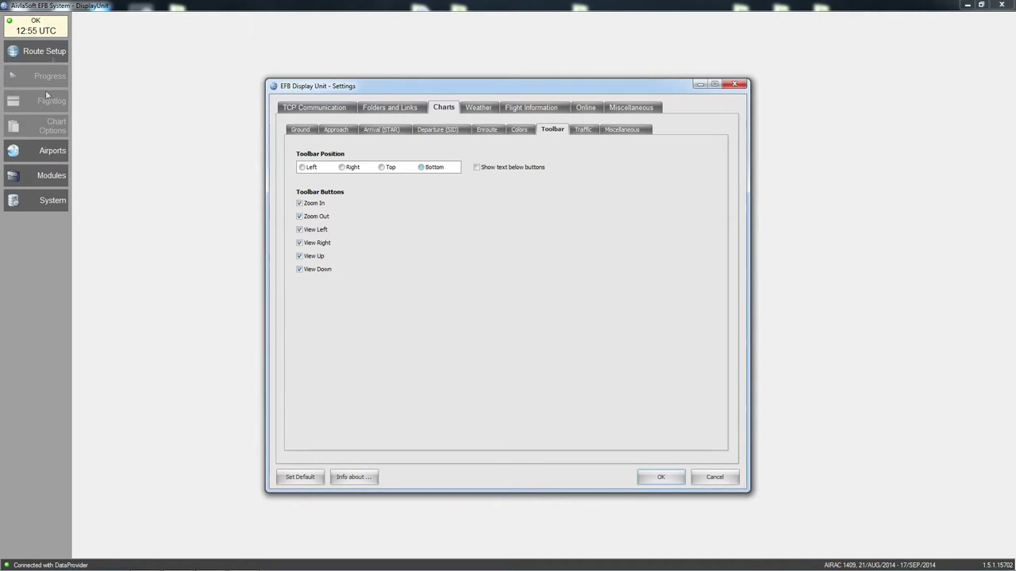
# - Try other toolbar positions, leave it at Bottom, and enable Show text below buttons
pyautogui.click(388, 167)
pyautogui.click(348, 167)
pyautogui.click(302, 169)
pyautogui.click(421, 168)
pyautogui.click(477, 170)
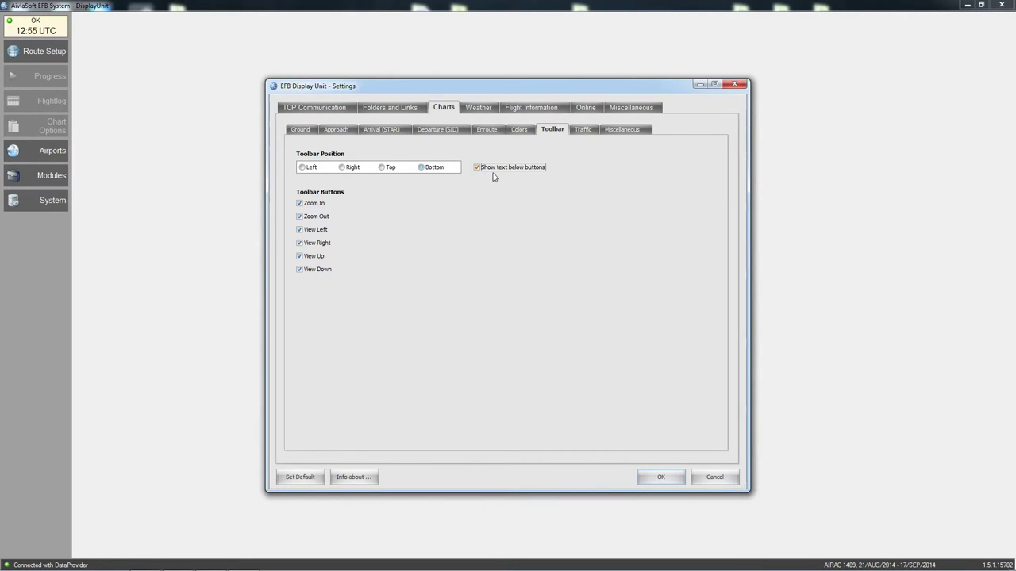
pyautogui.click(583, 131)
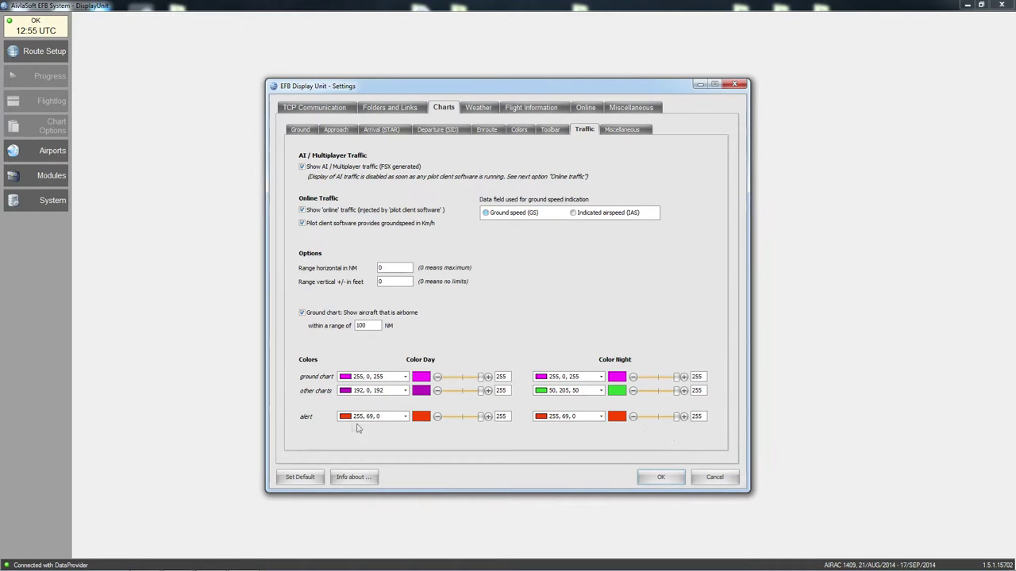
# - After reviewing the Traffic options, open the Miscellaneous chart settings for the aircraft symbol
pyautogui.click(627, 132)
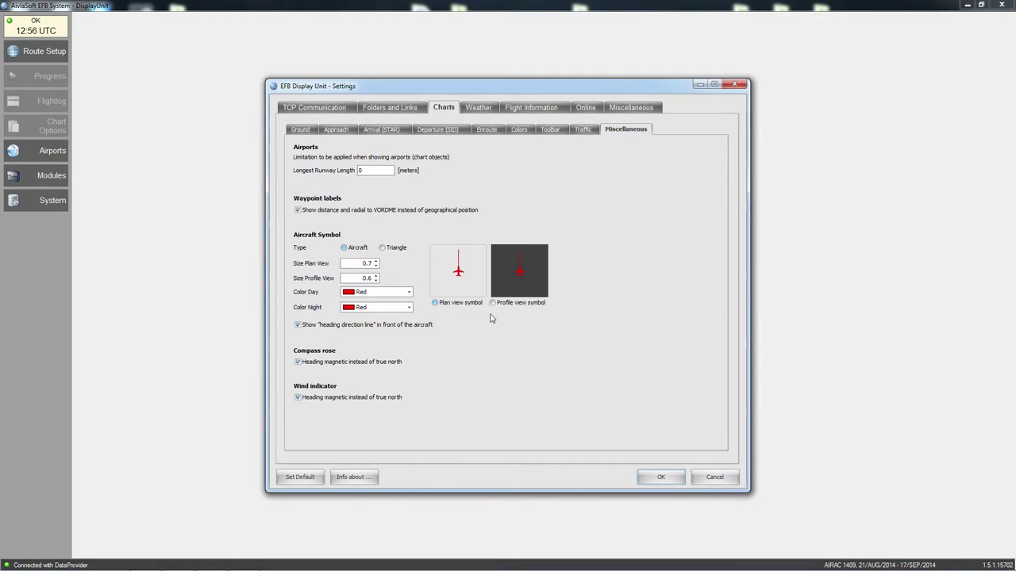
# - Set the daytime aircraft symbol colour to DarkOliveGreen
pyautogui.click(407, 292)
pyautogui.scroll(2, 438, 331)
pyautogui.scroll(-5, 437, 332)
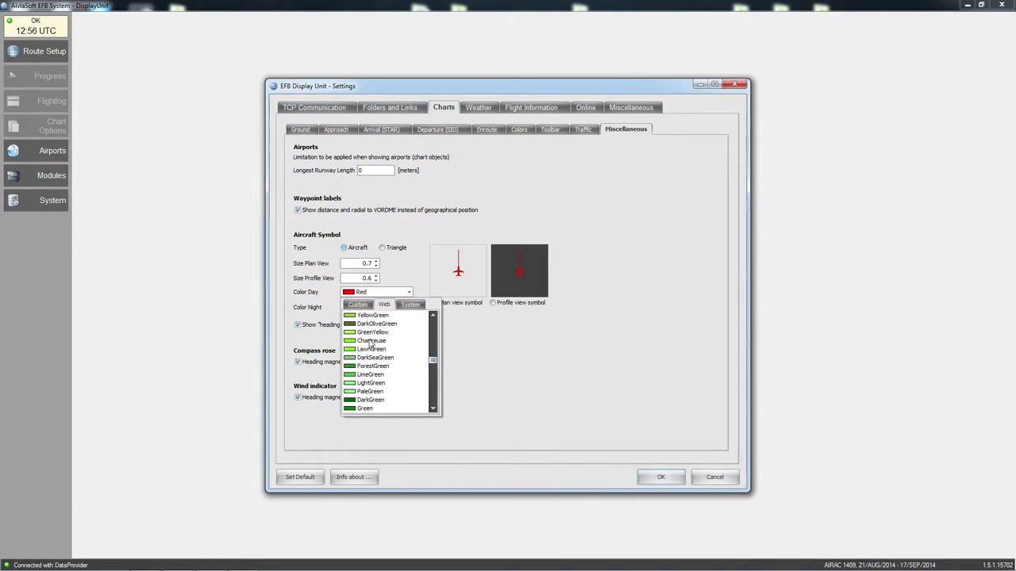
pyautogui.click(374, 324)
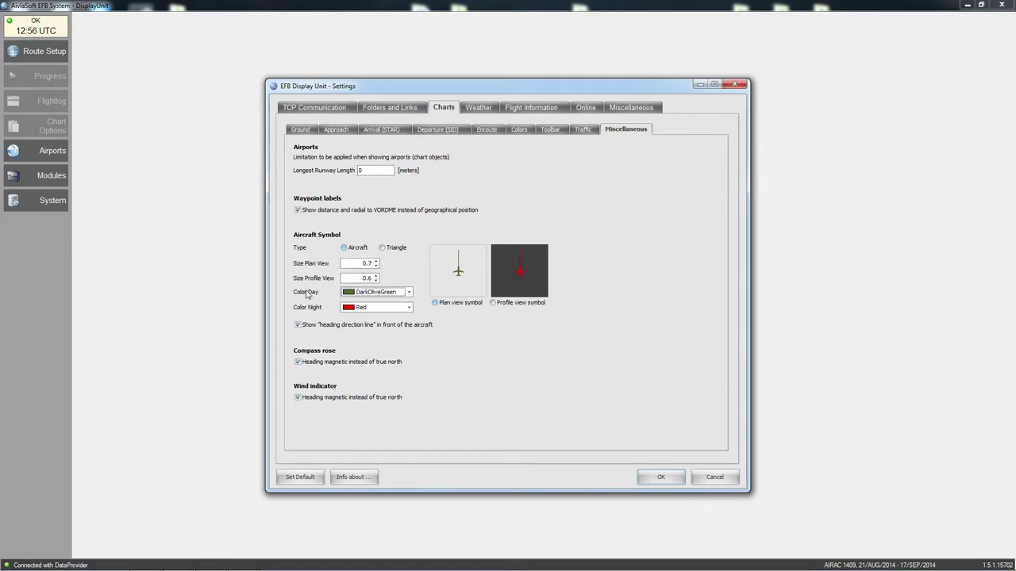
# - Try DarkBlue and DarkGreen for the night aircraft symbol, then restore it to Red
pyautogui.click(408, 308)
pyautogui.moveTo(435, 343); pyautogui.dragTo(436, 405)
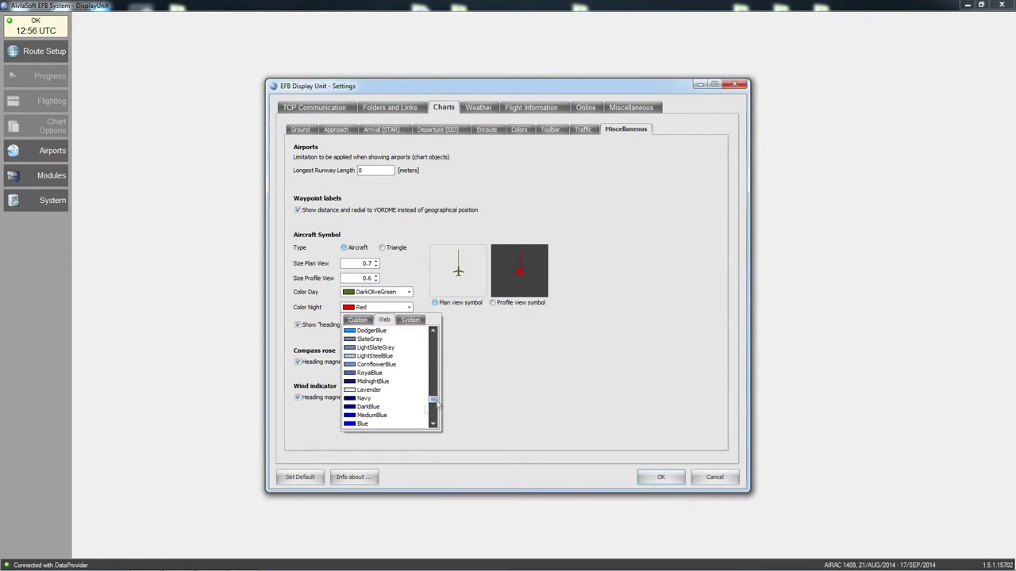
pyautogui.click(369, 407)
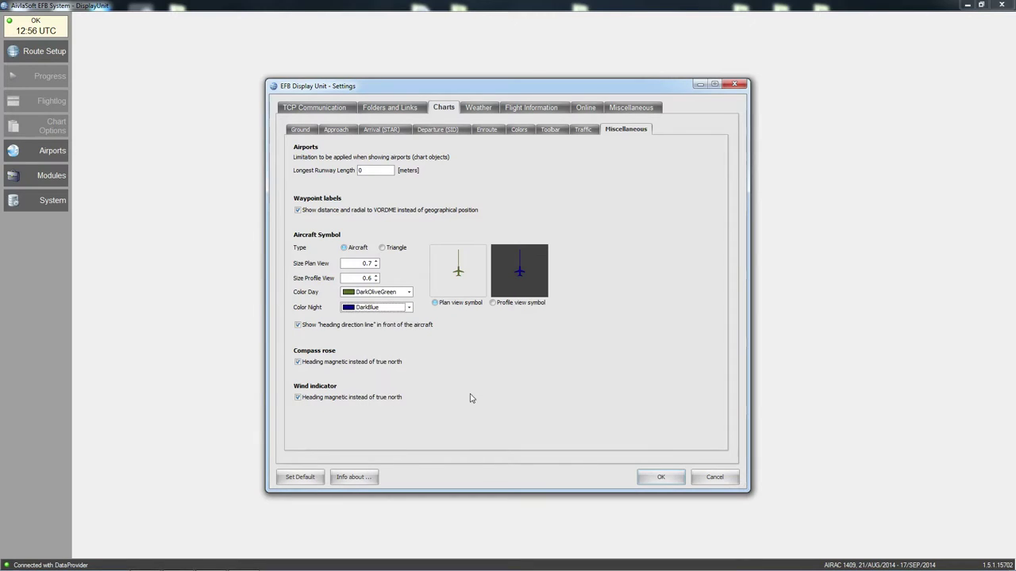
pyautogui.click(409, 308)
pyautogui.moveTo(433, 400); pyautogui.dragTo(433, 375)
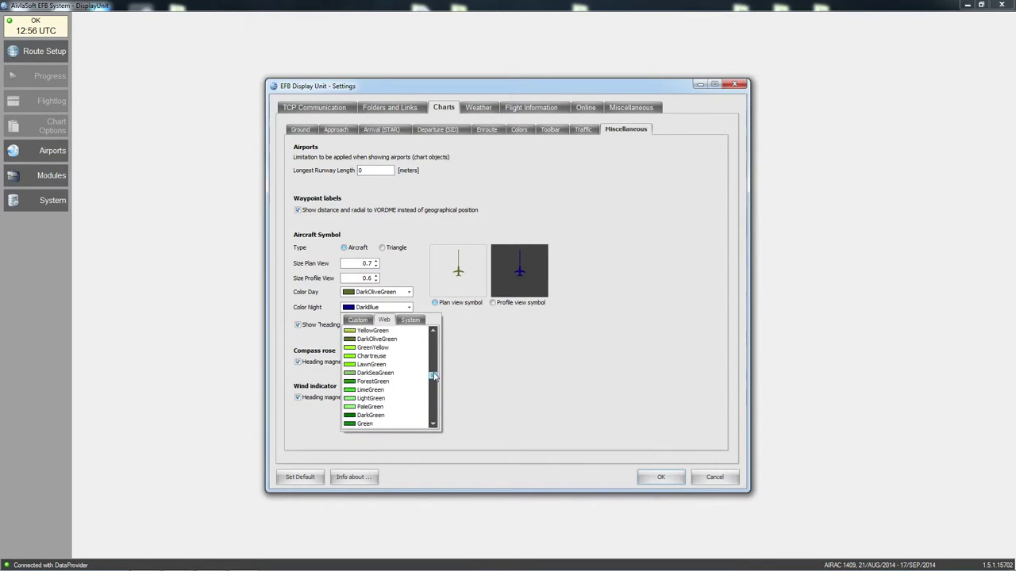
pyautogui.click(369, 415)
pyautogui.click(410, 308)
pyautogui.moveTo(434, 386); pyautogui.dragTo(434, 333)
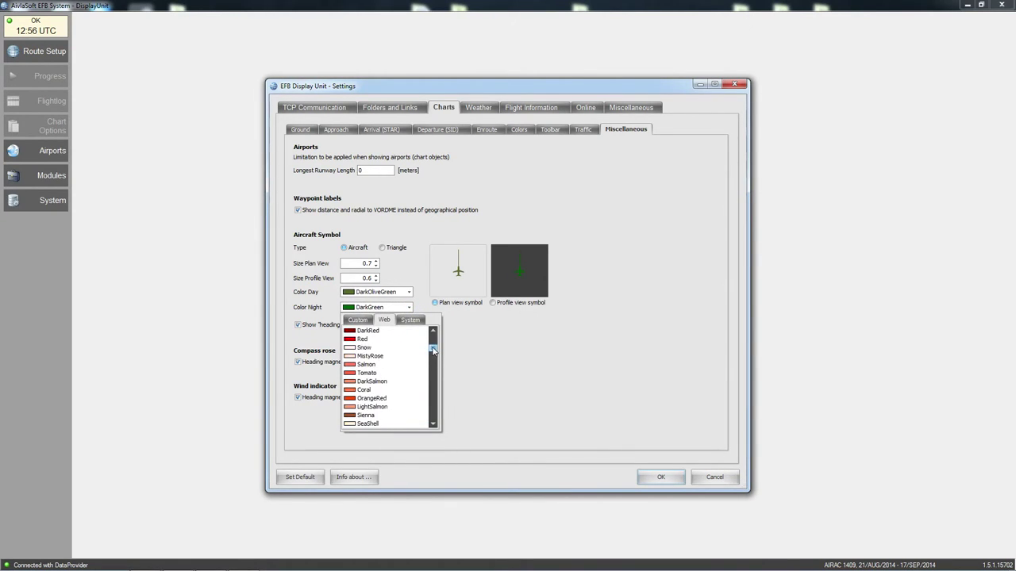
pyautogui.click(376, 343)
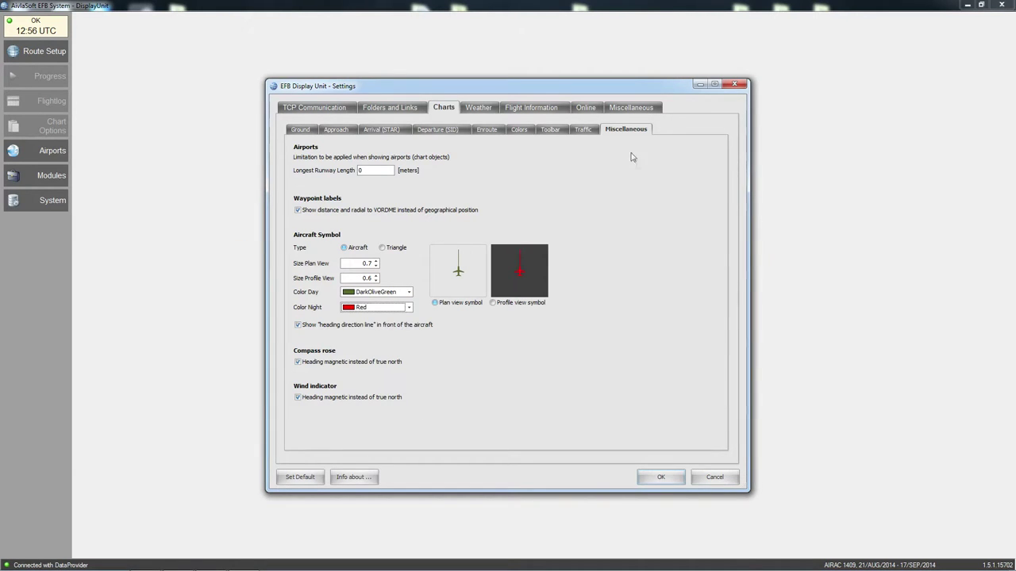
# - Open the Weather settings and highlight the Active Sky file path and NOAA URL
pyautogui.click(476, 108)
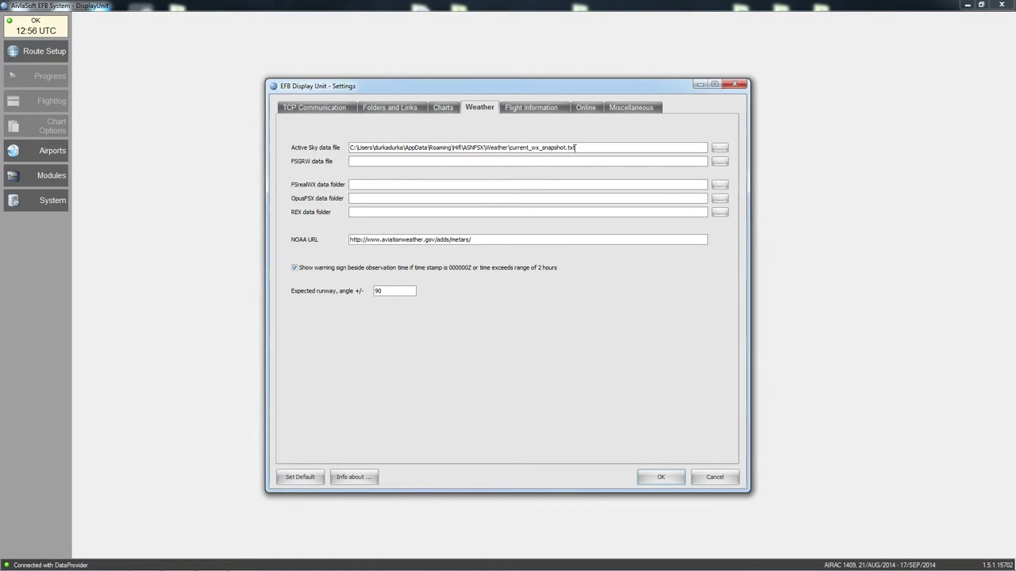
pyautogui.moveTo(578, 147); pyautogui.dragTo(519, 148)
pyautogui.moveTo(481, 240); pyautogui.dragTo(355, 238)
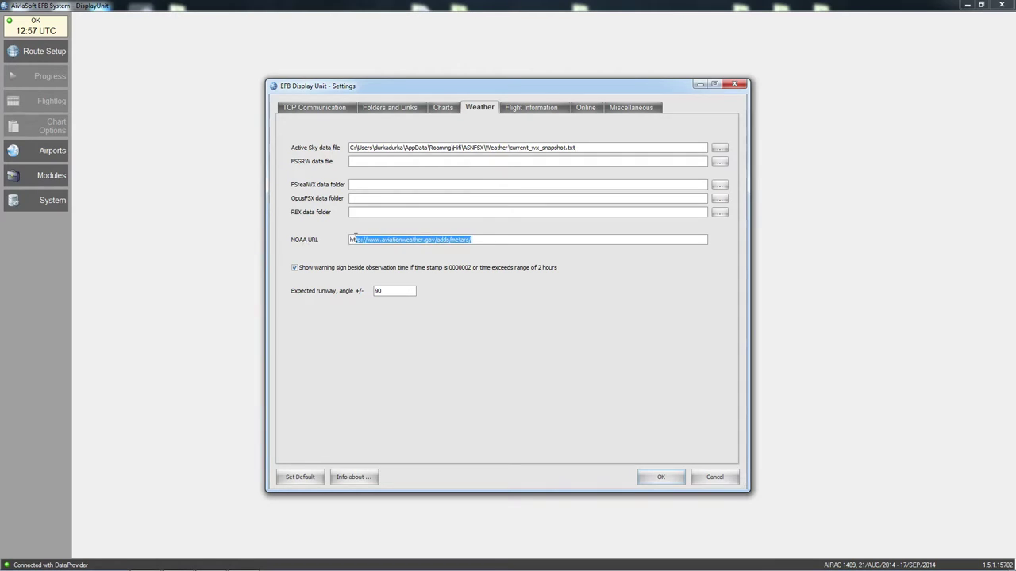